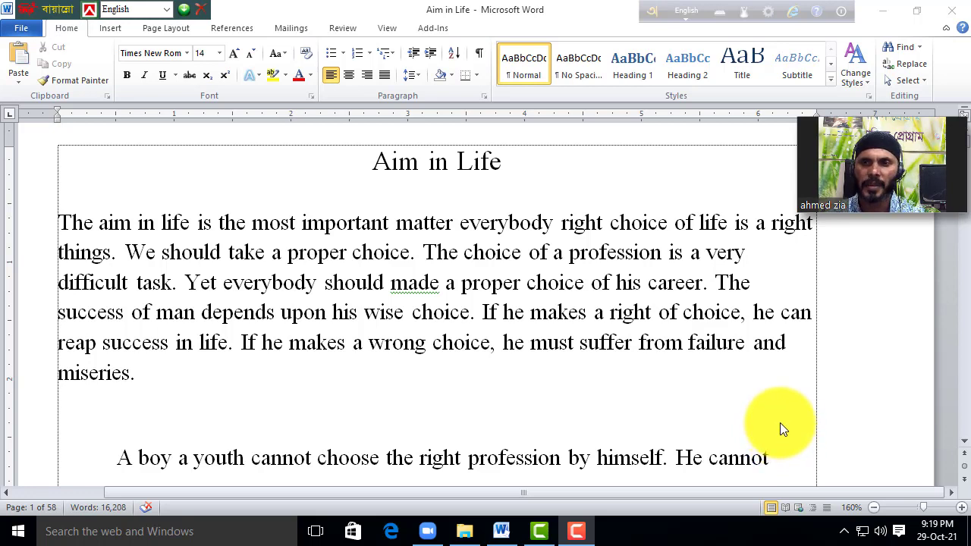
- Scroll through the essay and bring the document window back into focus
mouse_move(887, 130)
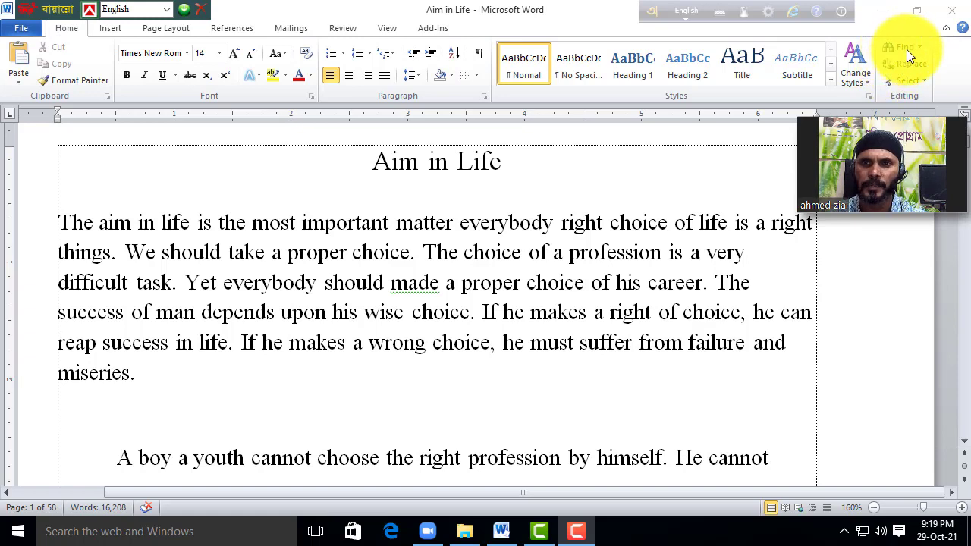
scroll(435, 327, "down", 1)
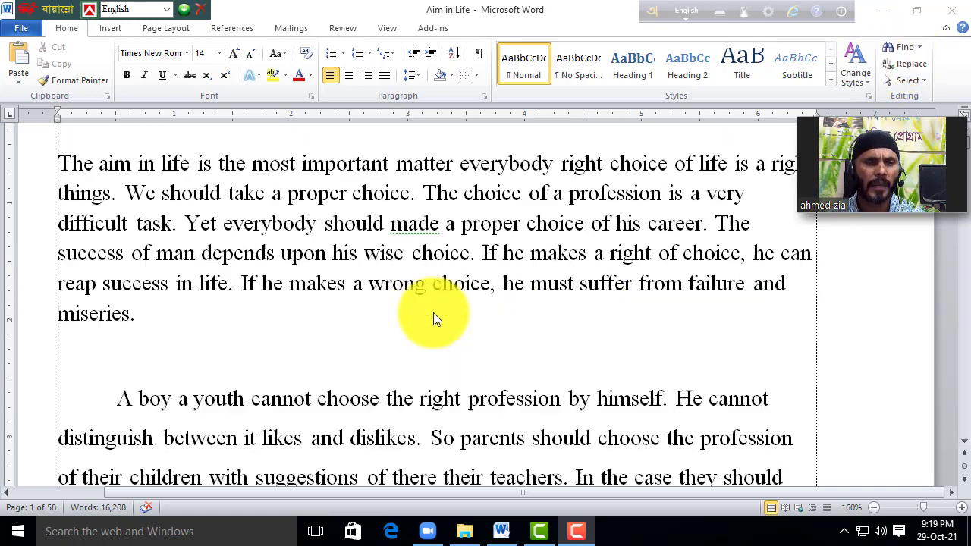
scroll(433, 312, "down", 7)
scroll(430, 313, "down", 7)
scroll(425, 294, "down", 4)
scroll(424, 296, "up", 4)
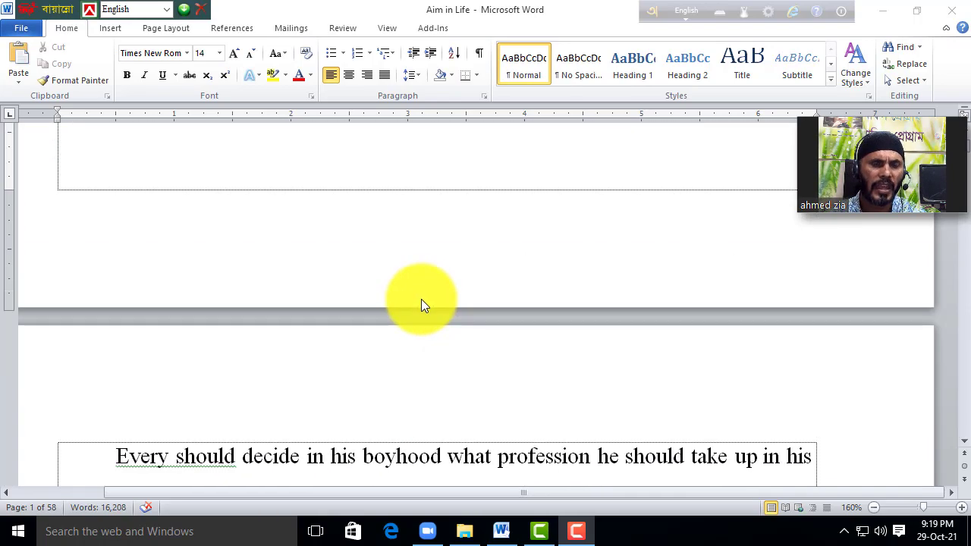
scroll(421, 299, "up", 8)
scroll(421, 309, "up", 3)
scroll(451, 326, "up", 5)
scroll(456, 329, "down", 2)
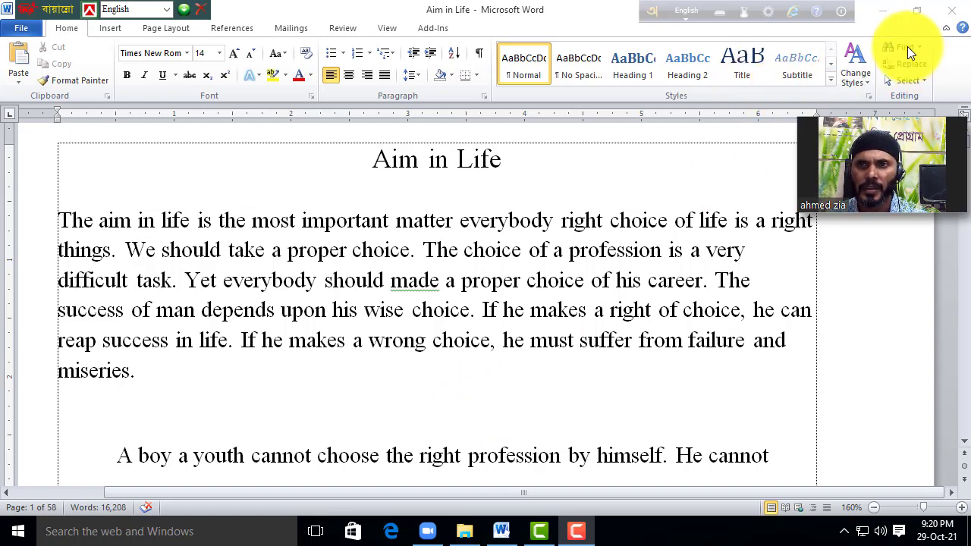
left_click(732, 218)
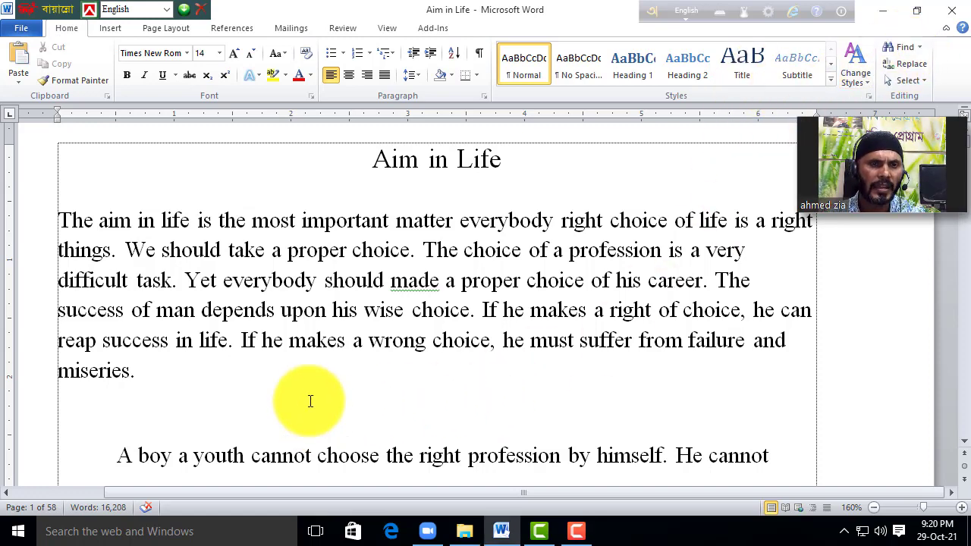
- Open the Navigation pane, search the essay for 'a', and scroll through the highlighted matches
left_click(898, 45)
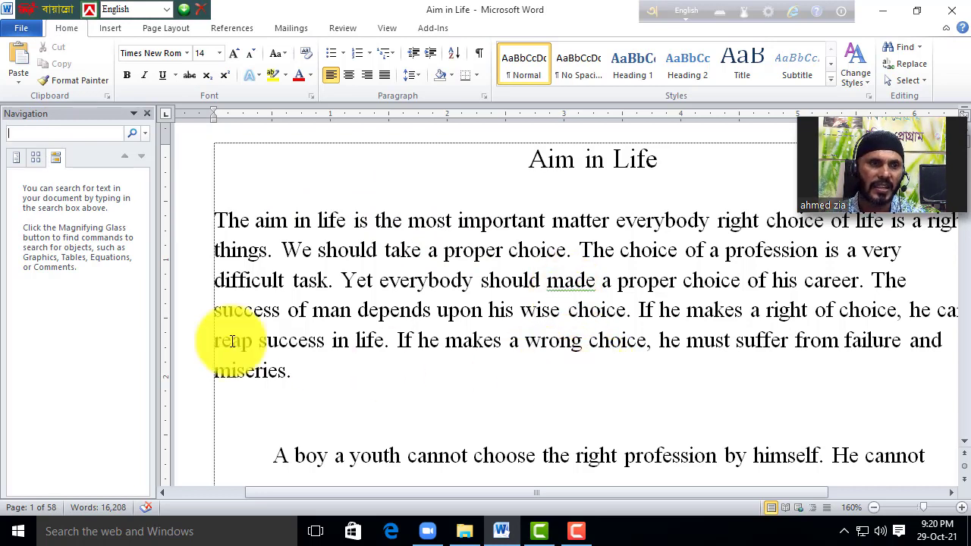
type("a")
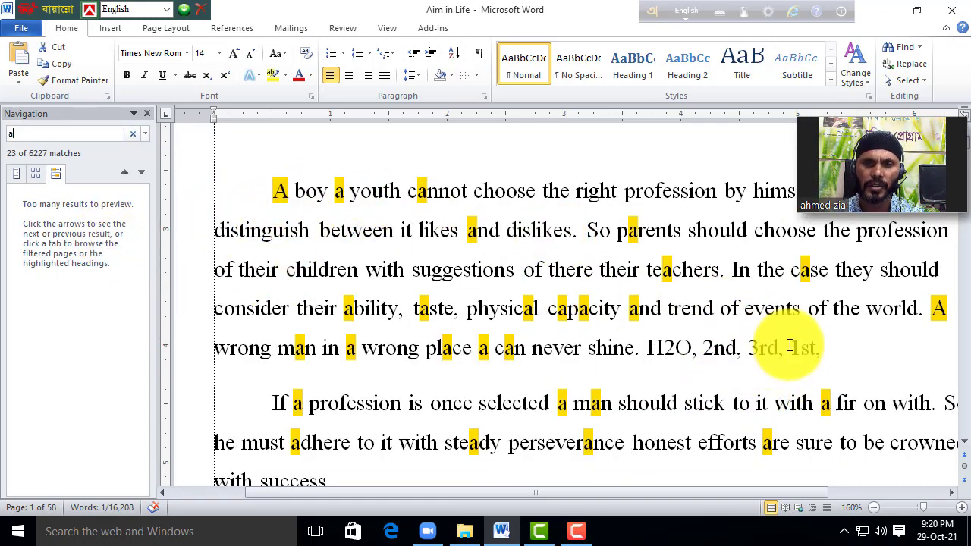
scroll(748, 397, "down", 3)
scroll(690, 326, "down", 2)
scroll(679, 319, "down", 3)
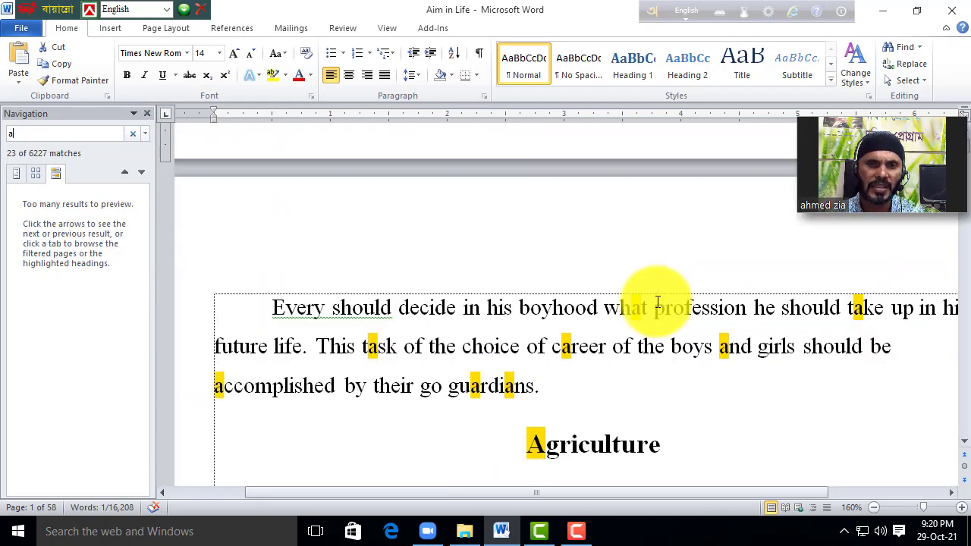
scroll(652, 303, "down", 3)
scroll(607, 304, "down", 5)
scroll(542, 238, "down", 5)
scroll(618, 271, "down", 2)
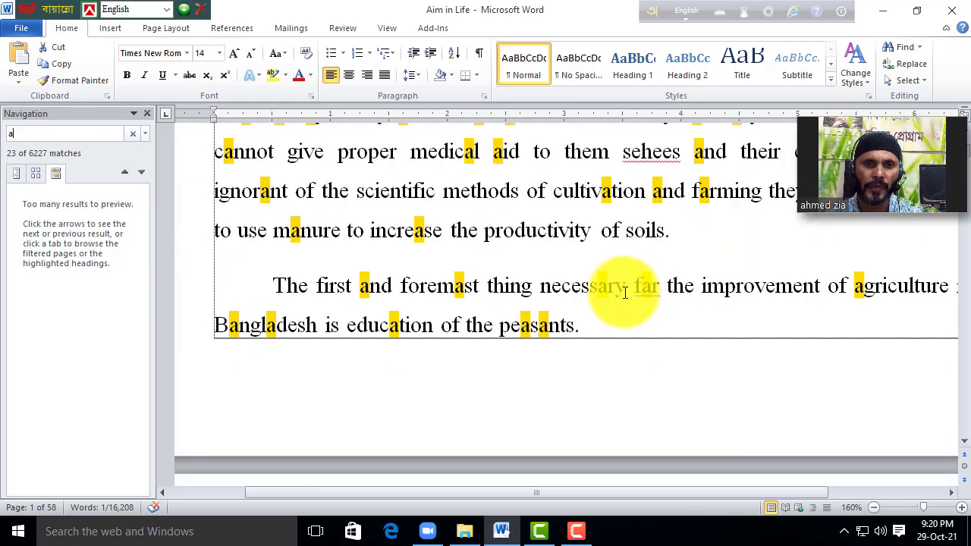
scroll(622, 319, "down", 3)
scroll(532, 342, "up", 5)
scroll(294, 319, "up", 5)
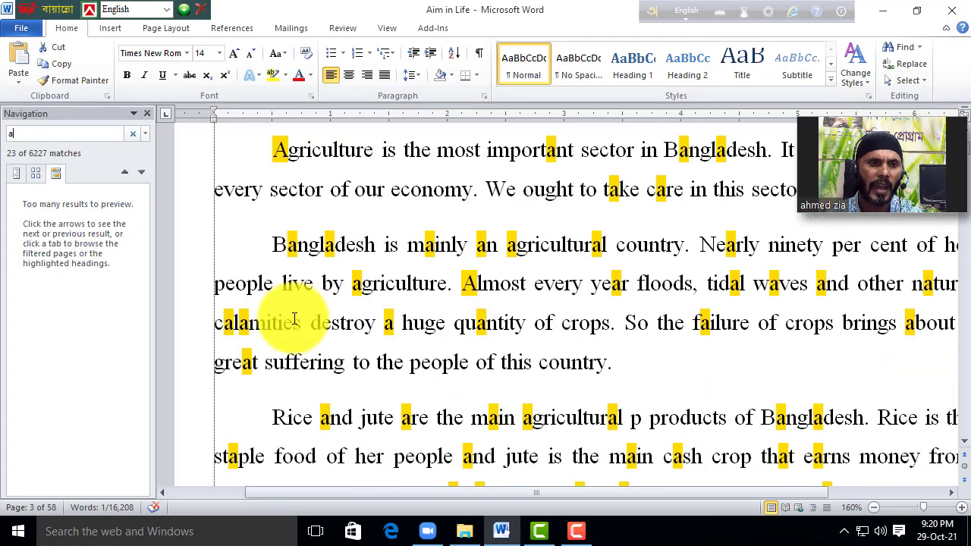
scroll(294, 319, "up", 5)
scroll(230, 315, "up", 5)
scroll(385, 325, "up", 5)
scroll(401, 282, "up", 5)
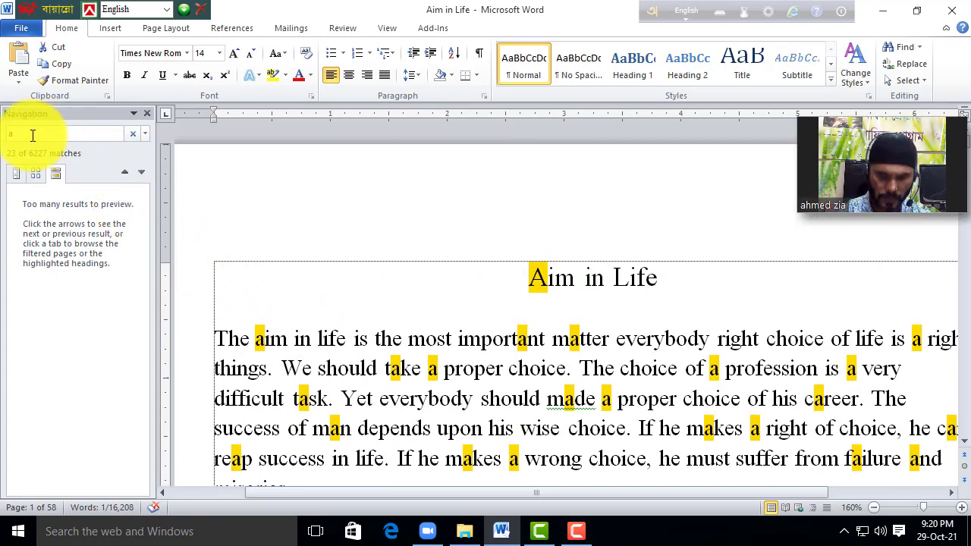
- Clear the search, try searching for 'c', then delete it to start a new term
key("Escape")
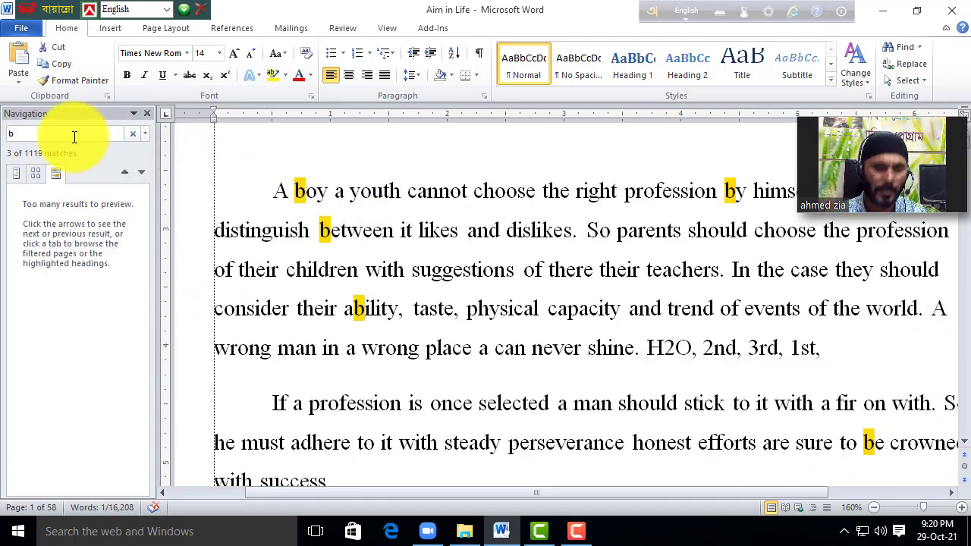
type("c")
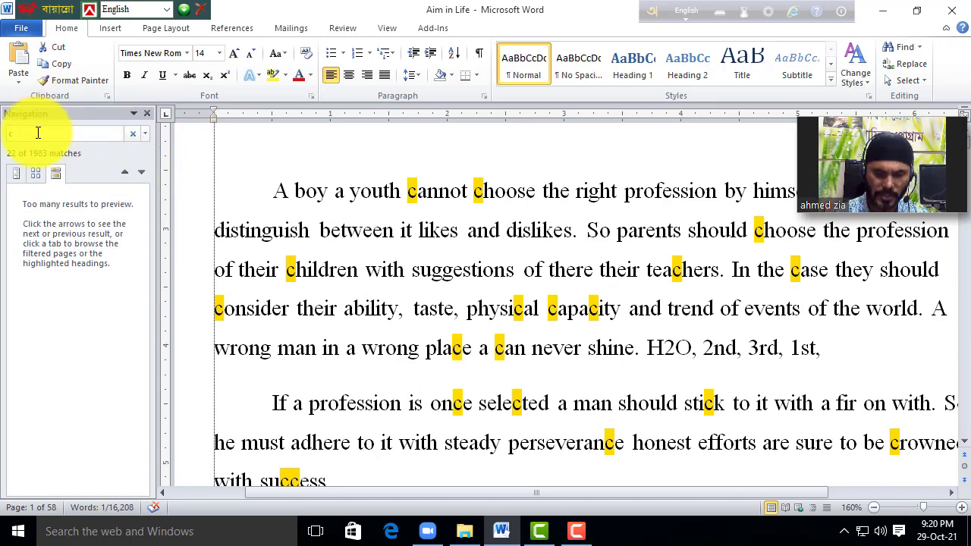
key("BackSpace")
type("the")
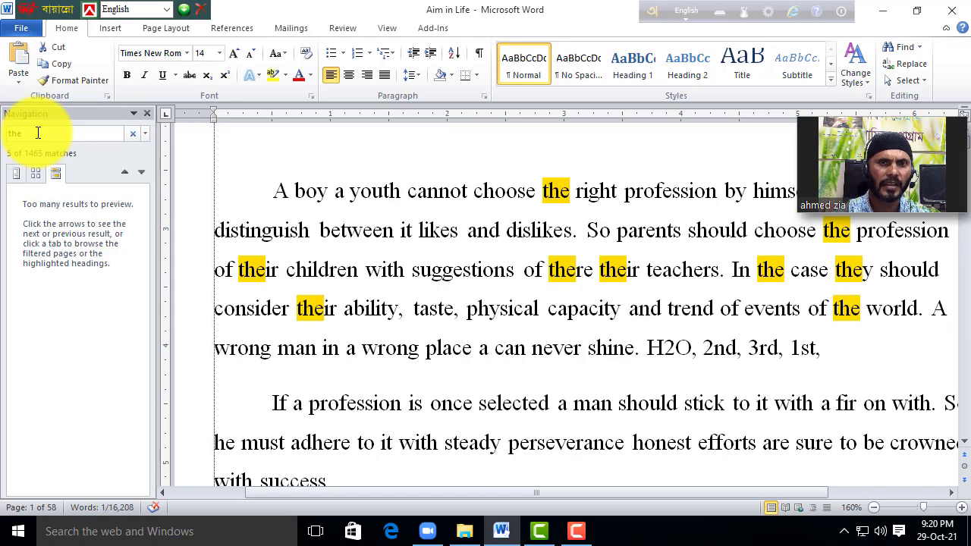
left_click(43, 135)
type("man")
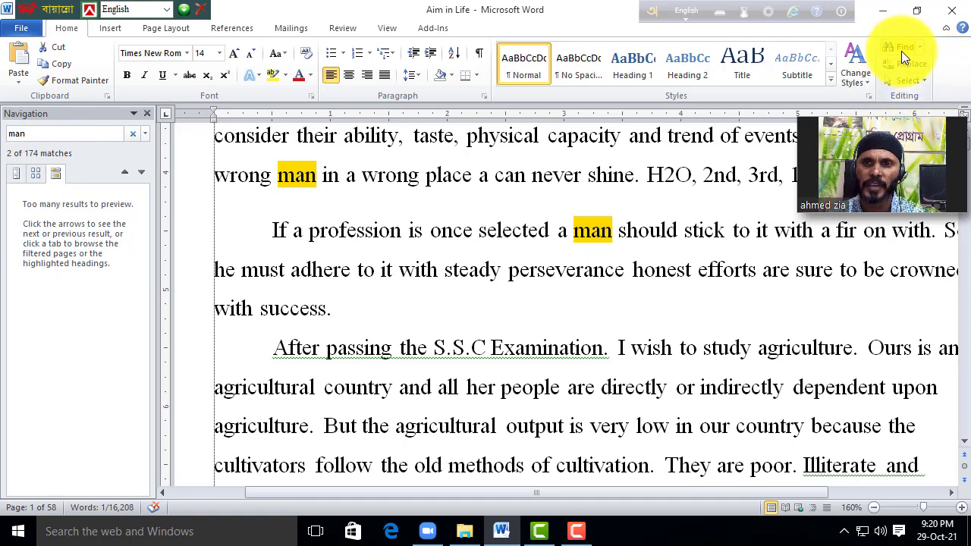
- Enter 'a' in the Navigation pane search box to highlight its 6227 matches
left_click(60, 133)
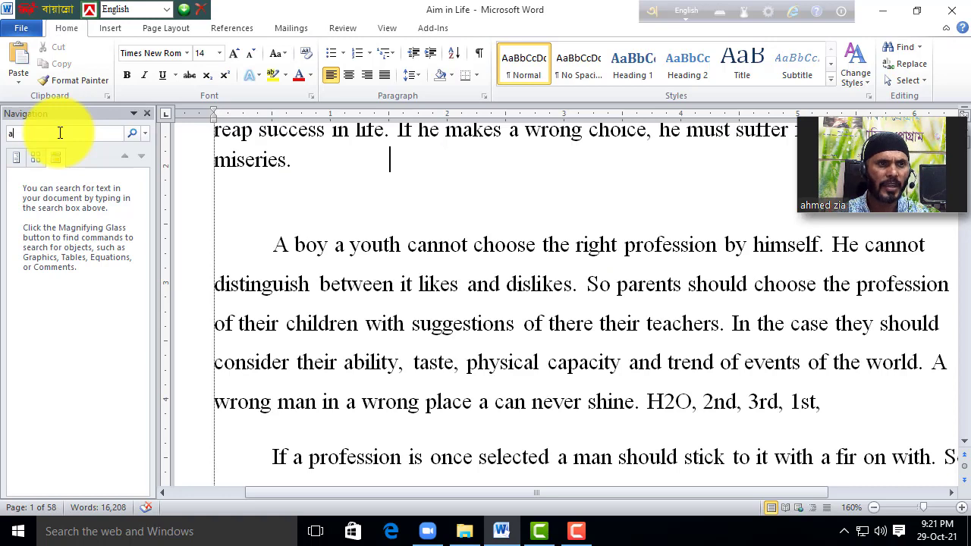
type("a")
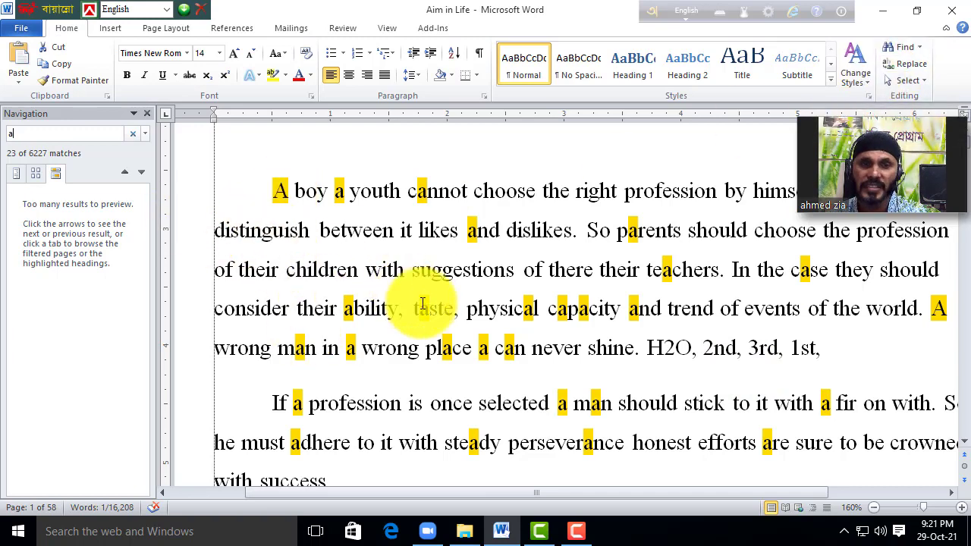
- In Find and Replace, set 'a' to be replaced with '111' and run Replace All
left_click(911, 66)
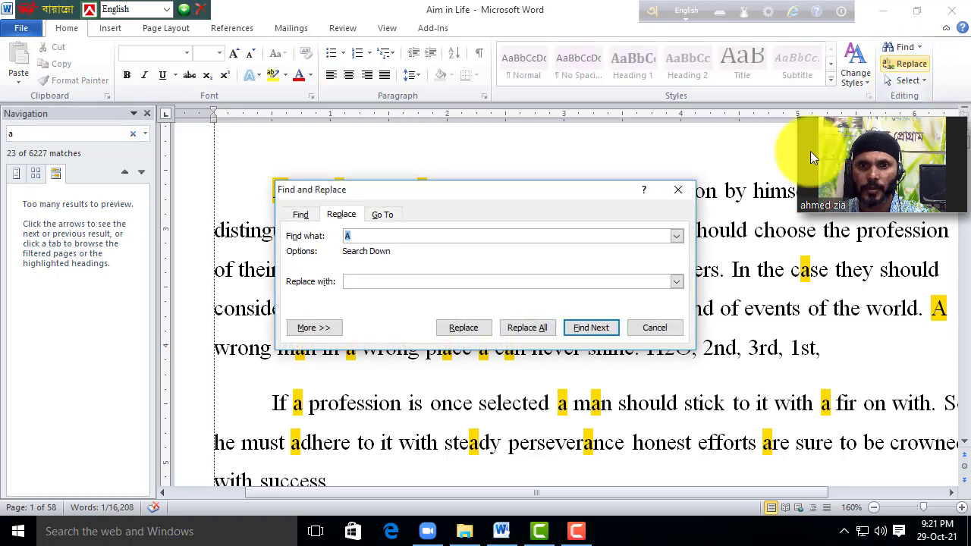
left_click_drag(507, 191, 634, 153)
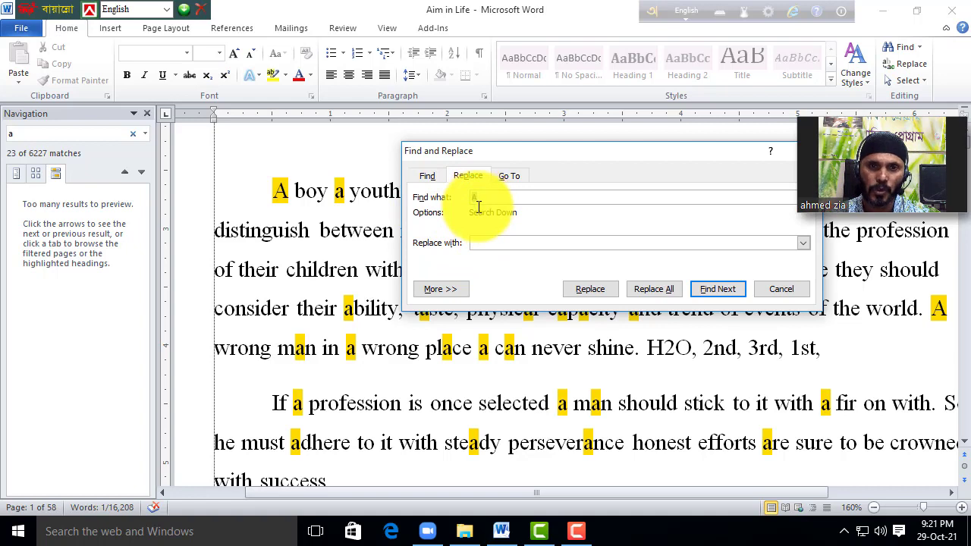
left_click(493, 243)
type("111")
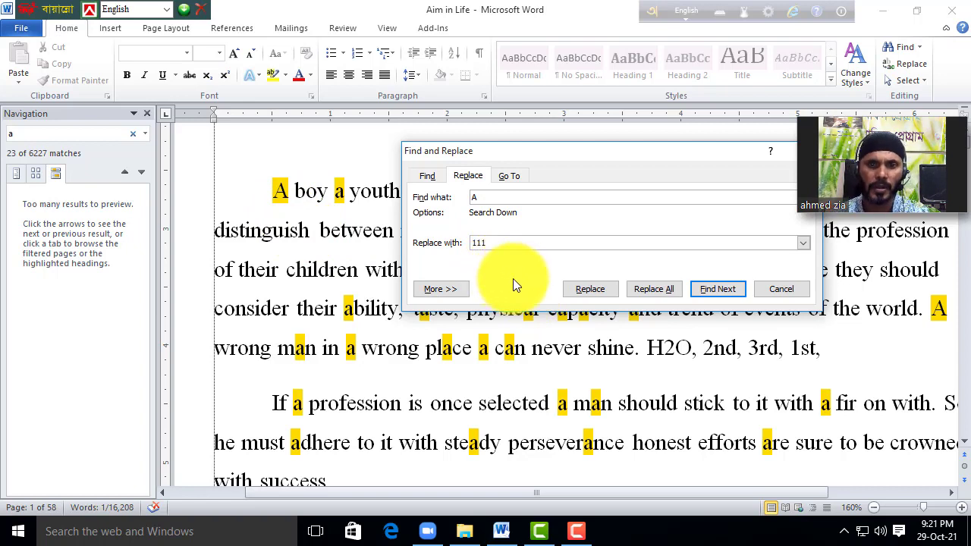
left_click(597, 295)
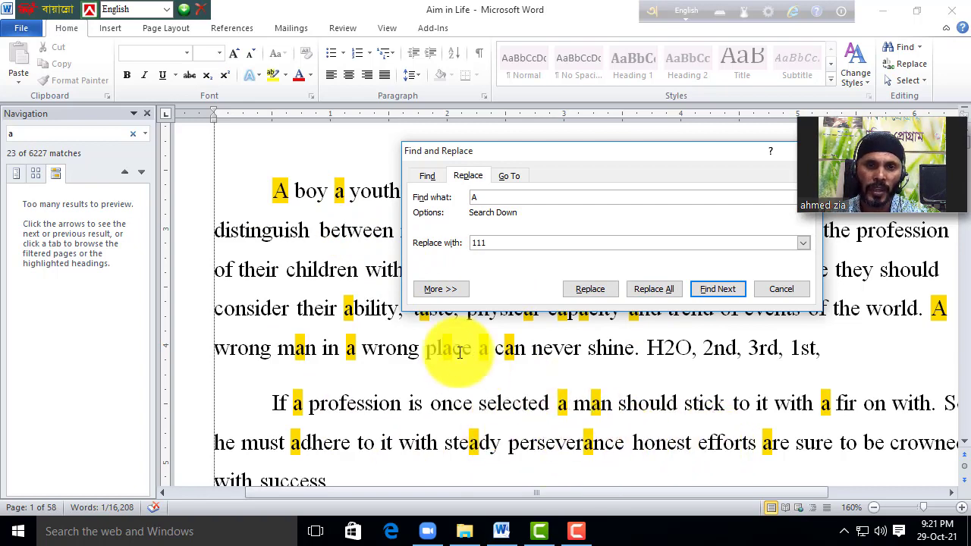
left_click(412, 332)
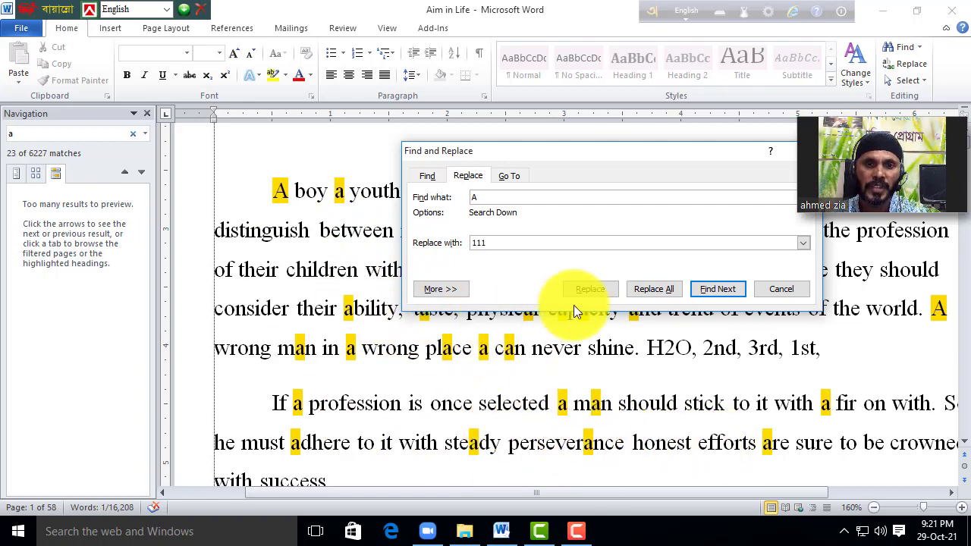
left_click(476, 250)
left_click(643, 290)
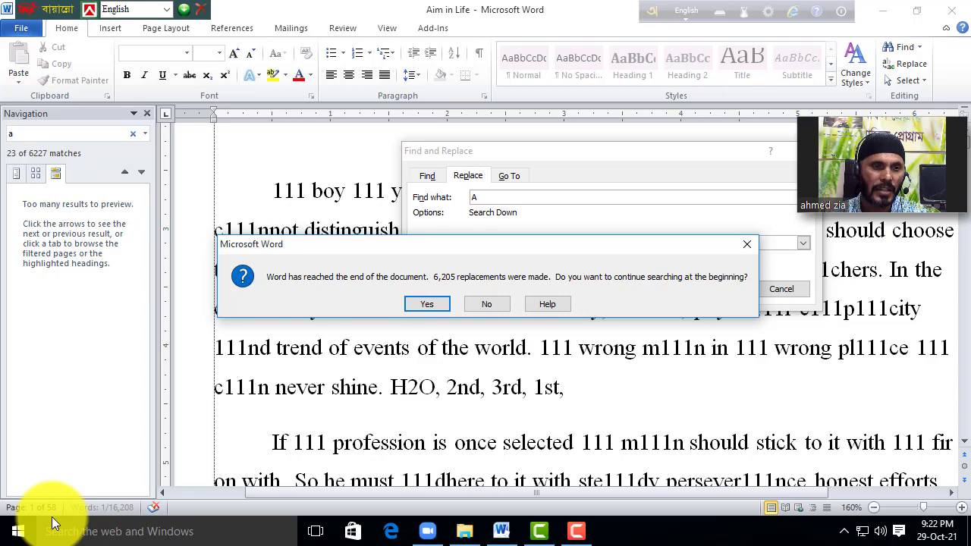
- Continue replacing from the document start, dismiss the completion message, and close Find and Replace
left_click(430, 304)
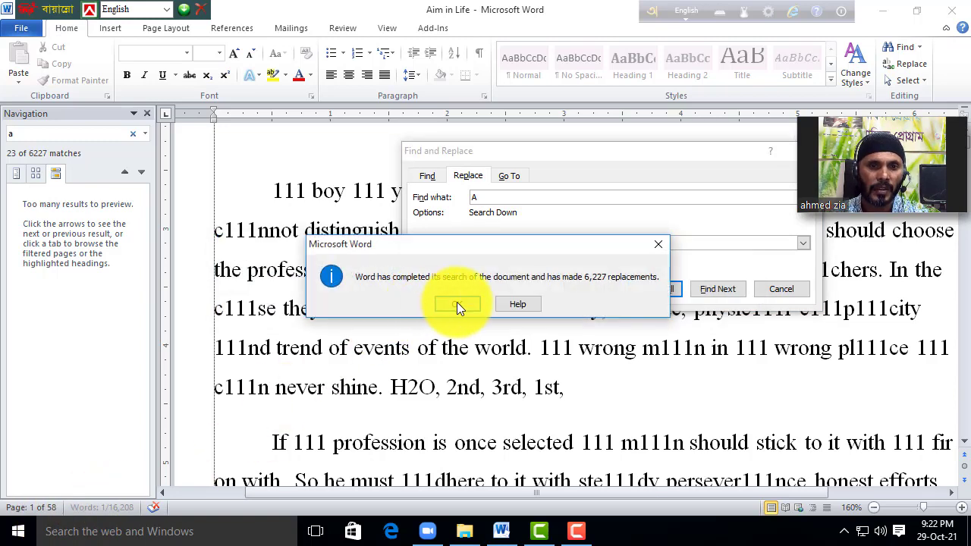
left_click(456, 302)
left_click(782, 290)
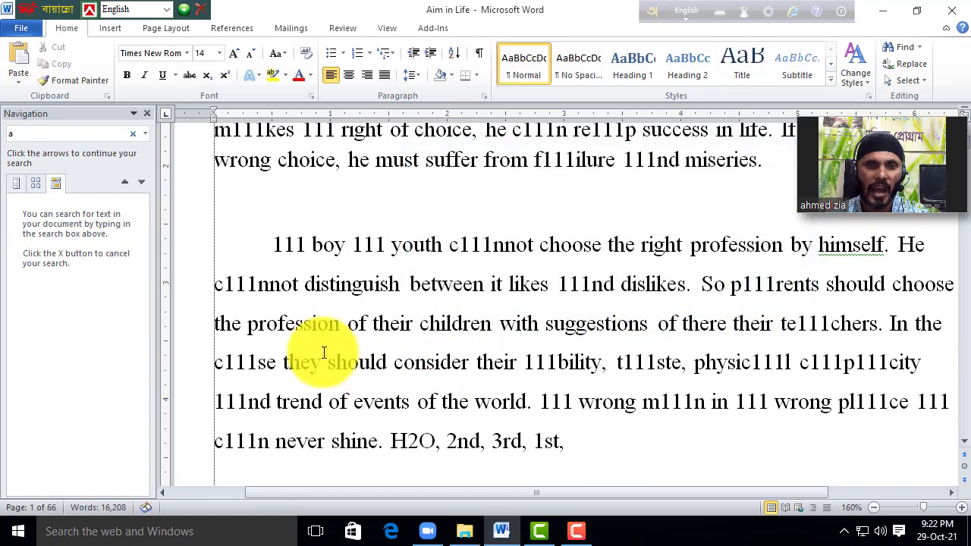
scroll(304, 319, "up", 3)
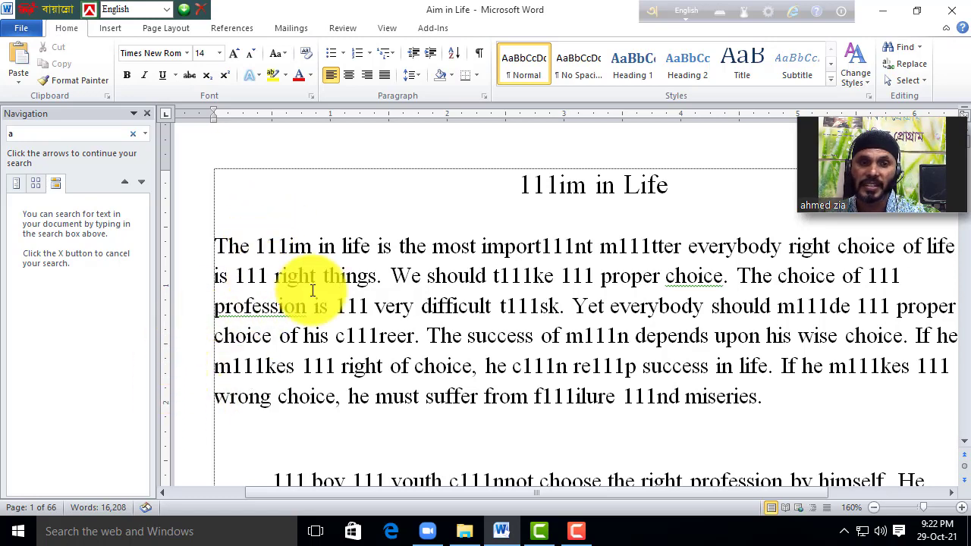
- Search the Navigation pane for '111' and reopen the Find and Replace window
left_click(904, 43)
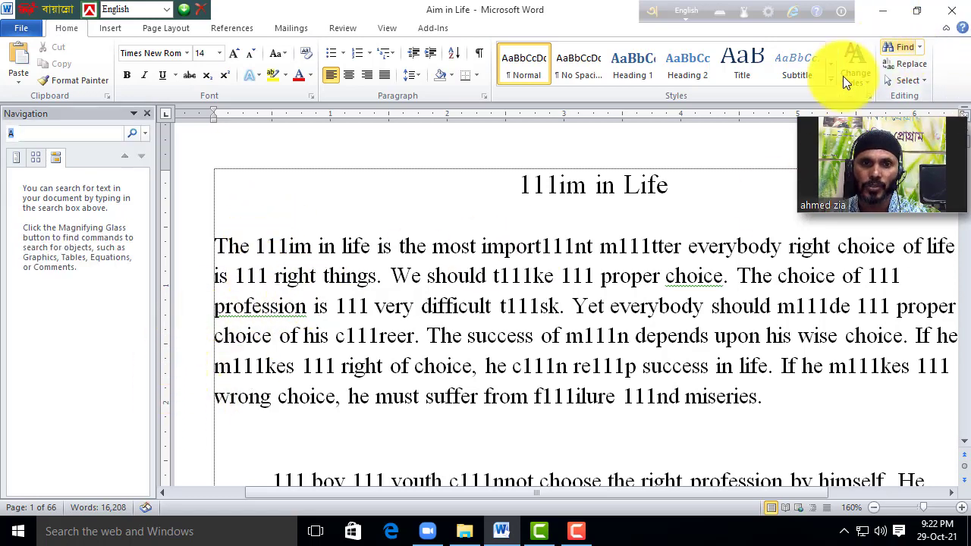
key("BackSpace")
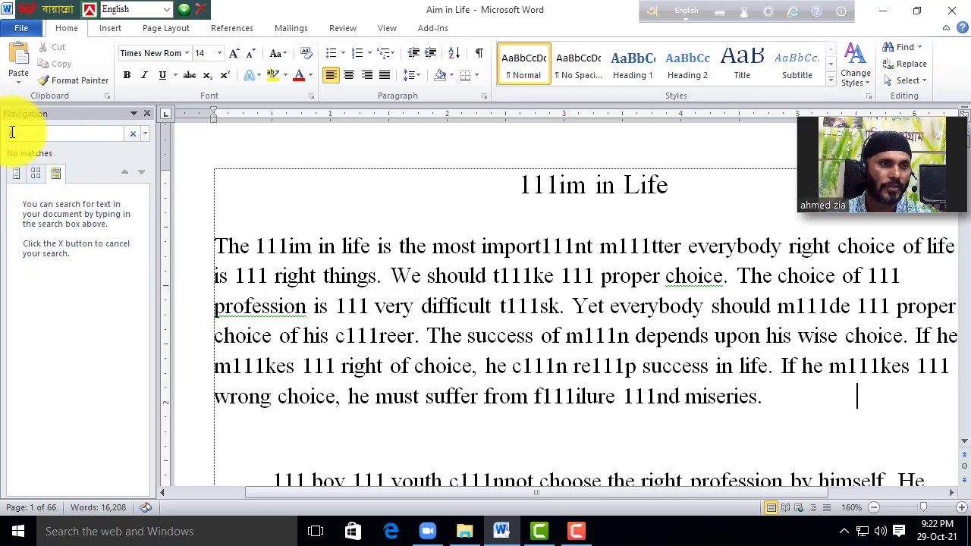
type("A")
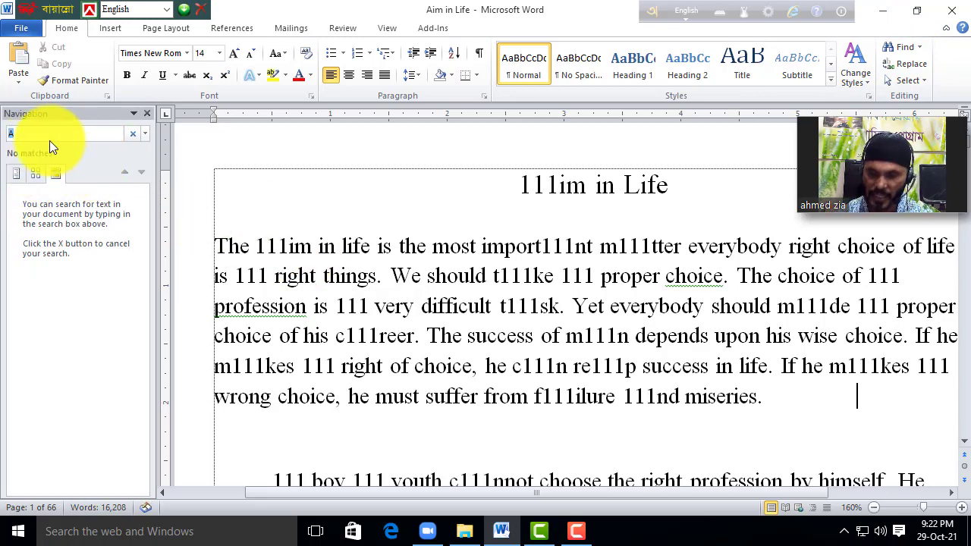
type("111")
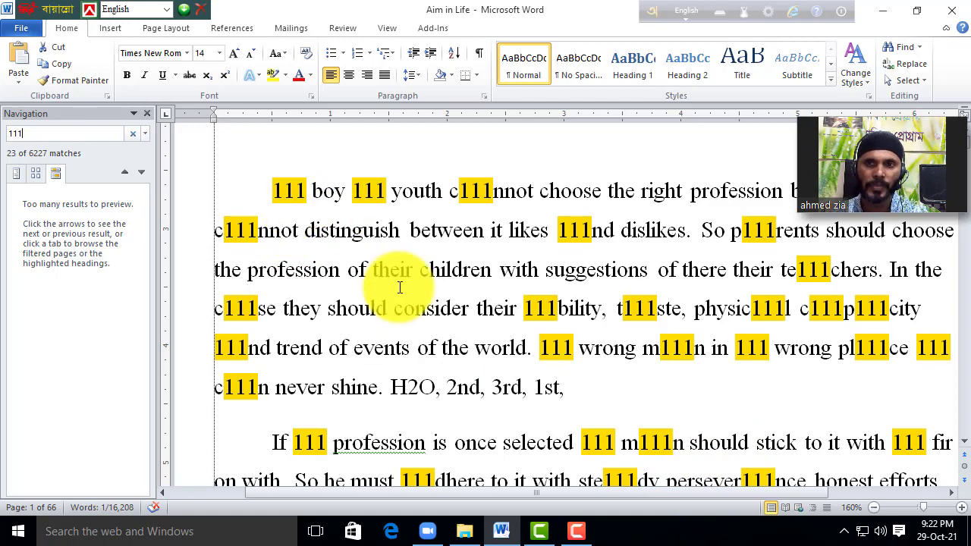
left_click(910, 66)
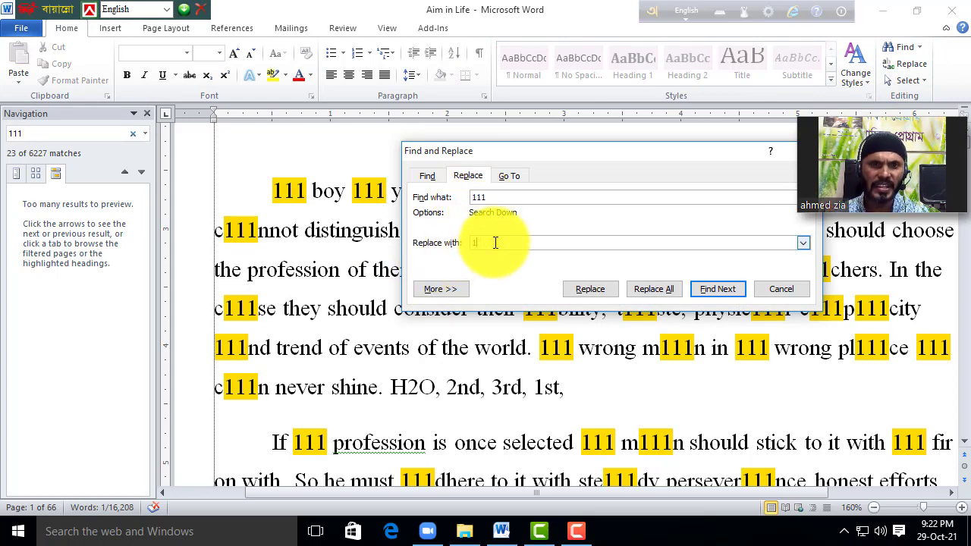
- Replace All '111' with 'a', continue from the start, recheck that none remain, and close the dialog
left_click(644, 291)
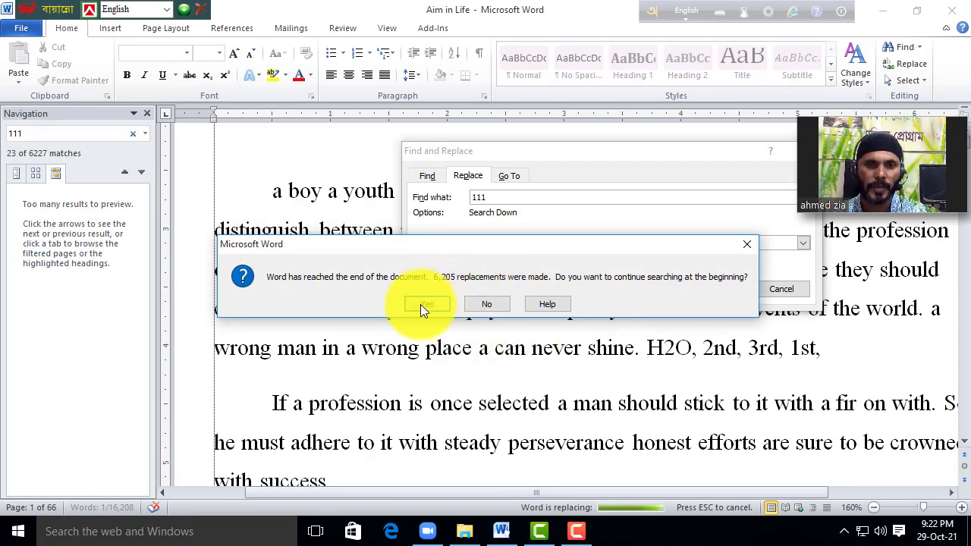
left_click(425, 304)
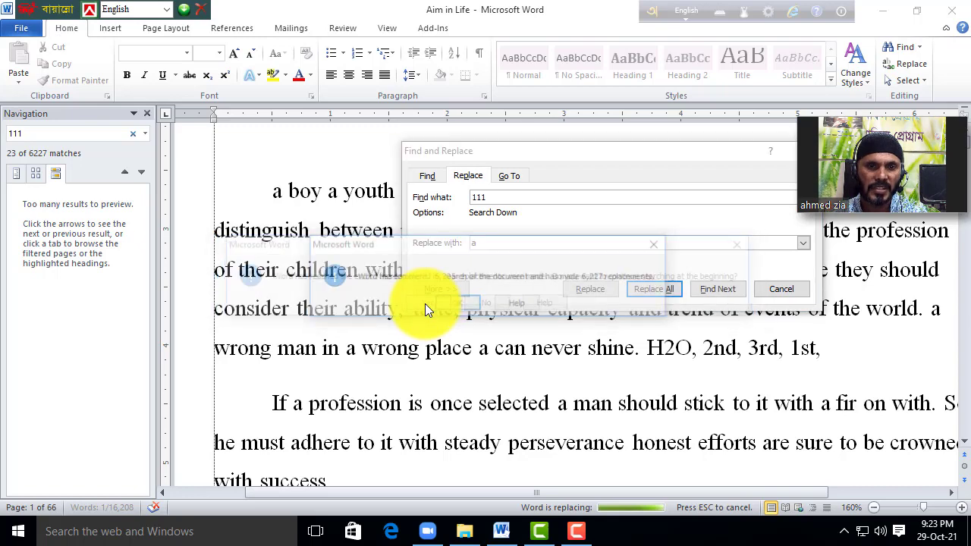
left_click(459, 304)
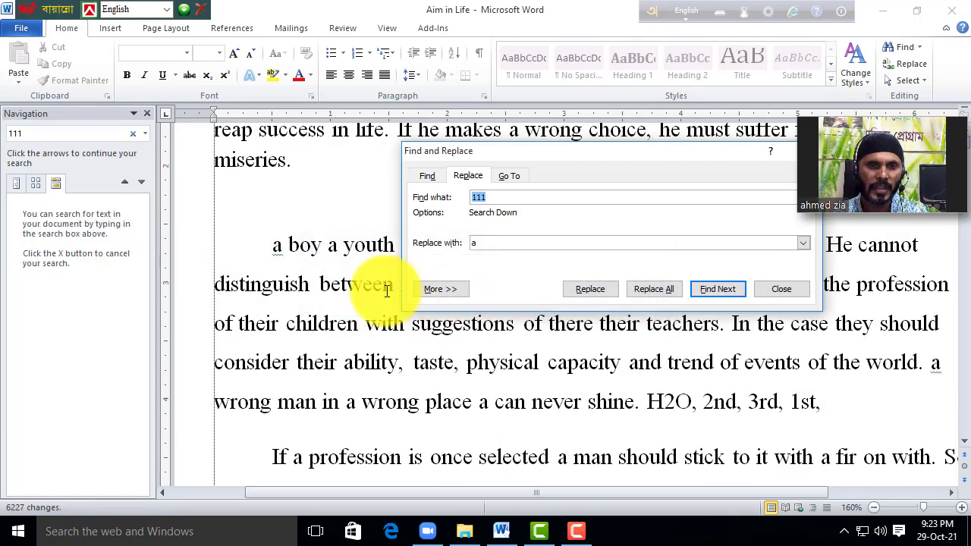
scroll(275, 319, "up", 2)
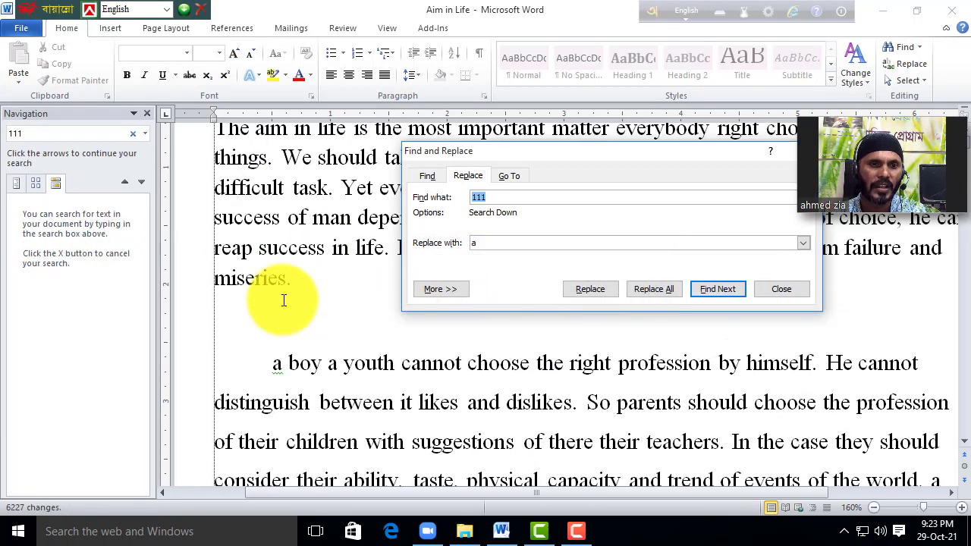
scroll(241, 355, "up", 2)
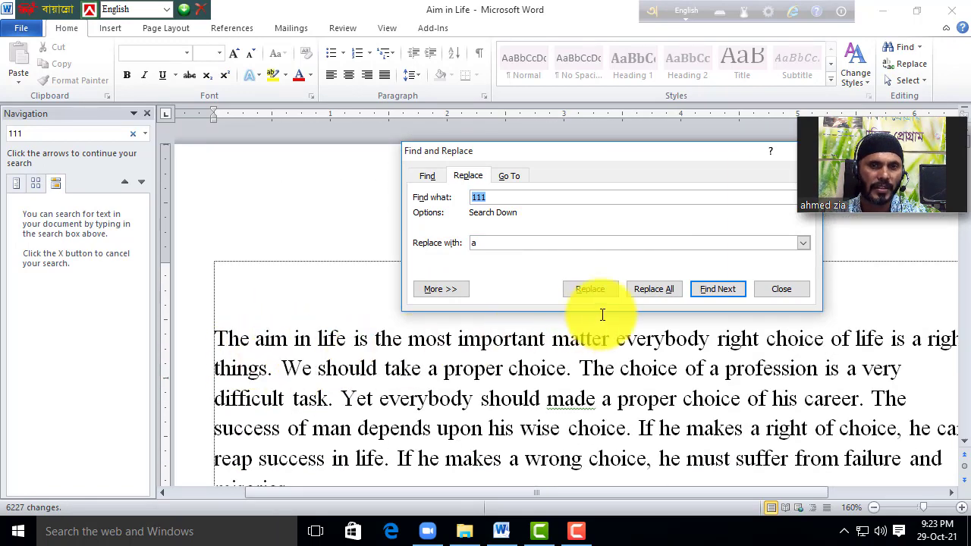
left_click(646, 287)
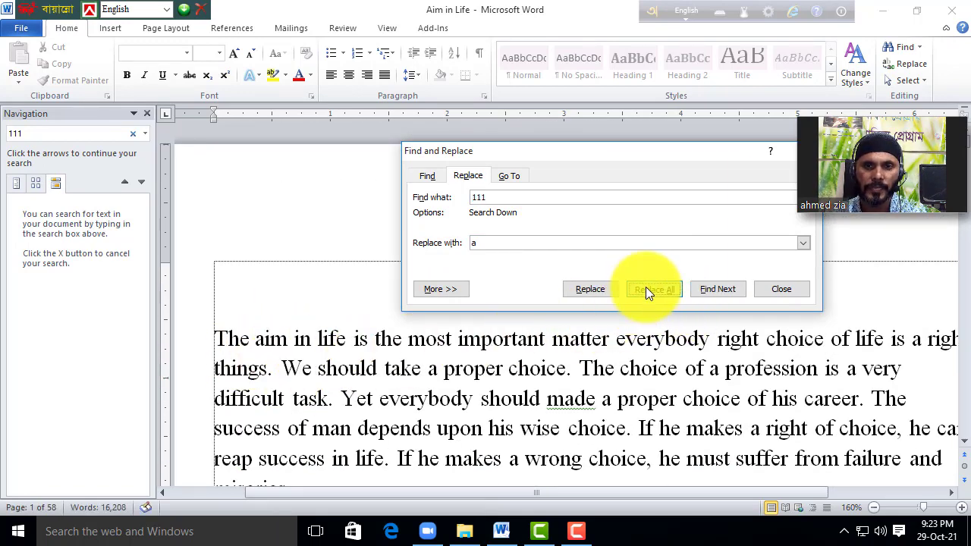
left_click(487, 304)
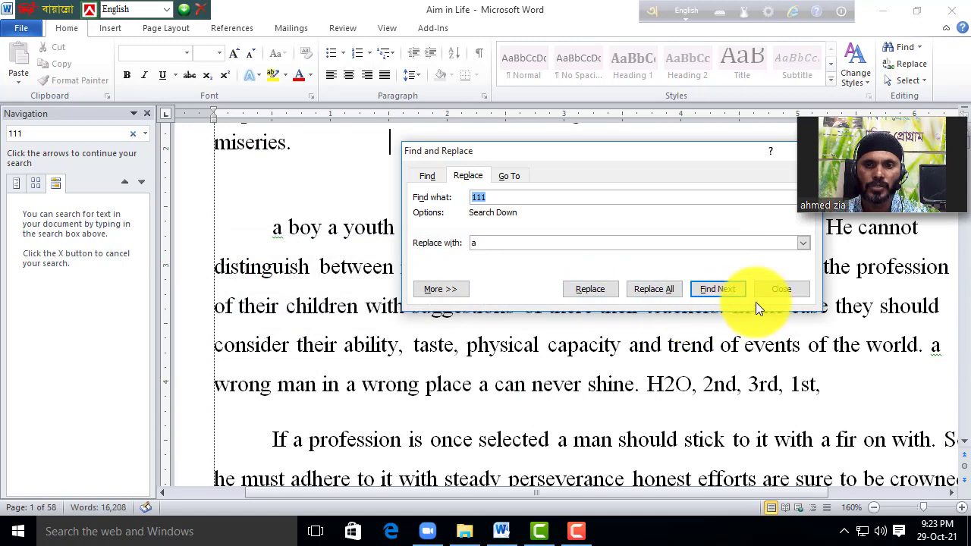
left_click(783, 289)
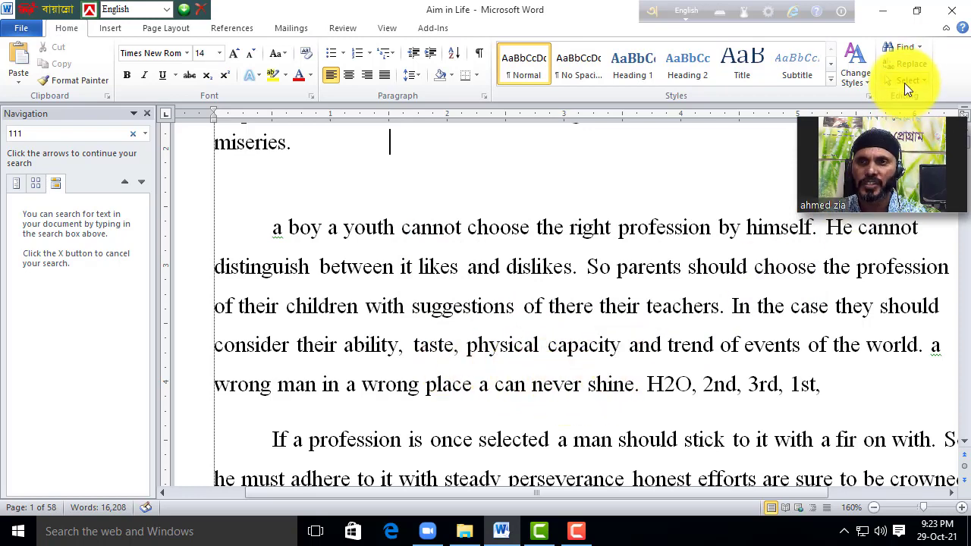
- Select the passage from 'his wise choice' through 'miseries', then deselect it
scroll(294, 308, "up", 2)
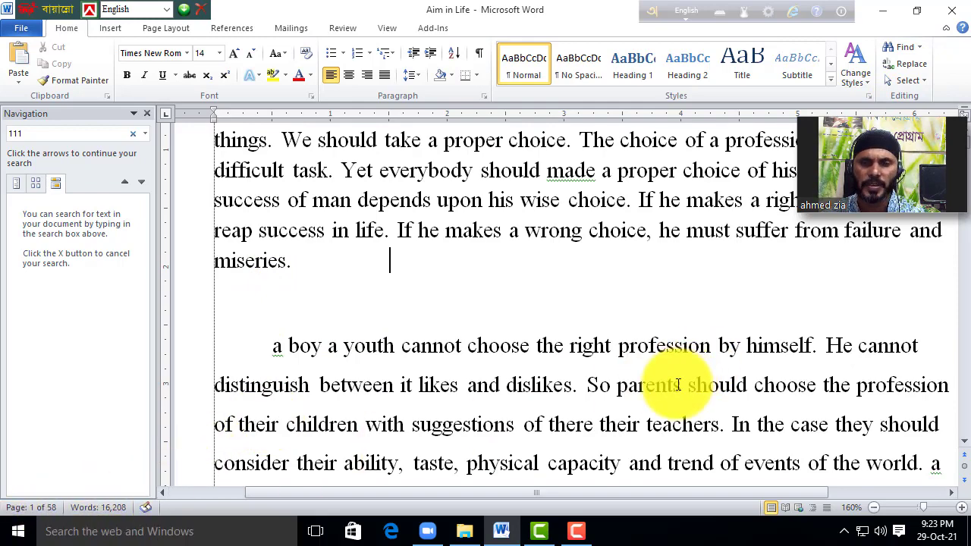
mouse_move(489, 201)
left_mouse_down()
mouse_move(581, 394)
mouse_move(650, 431)
left_mouse_up()
left_click(645, 220)
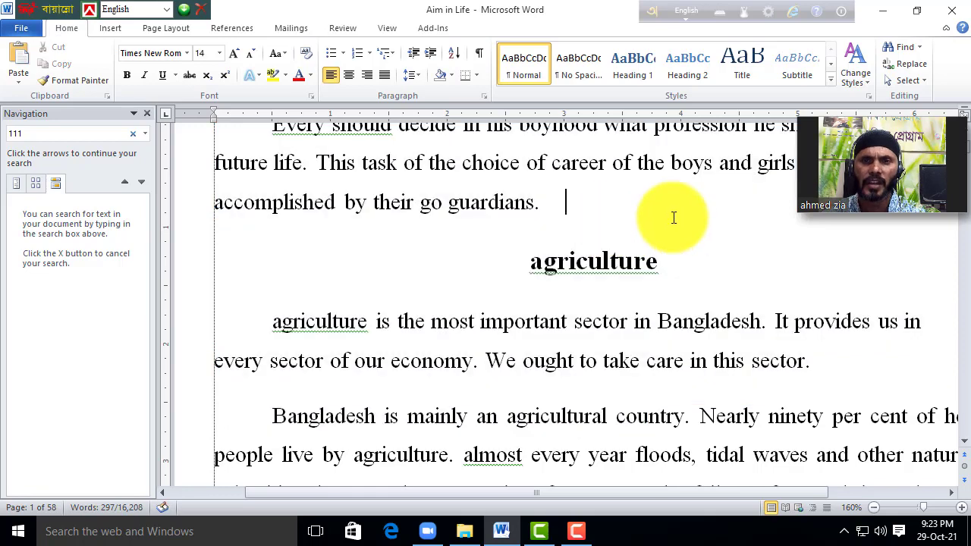
- Use Select All on the whole document, then deselect and place the cursor after 'harshly.'
left_click(920, 80)
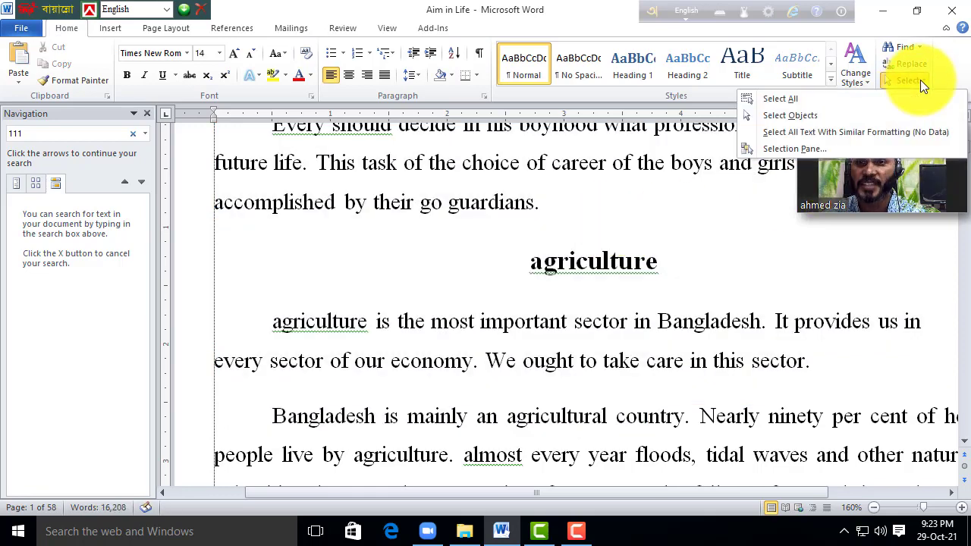
left_click(776, 100)
scroll(471, 290, "down", 3)
scroll(476, 290, "down", 4)
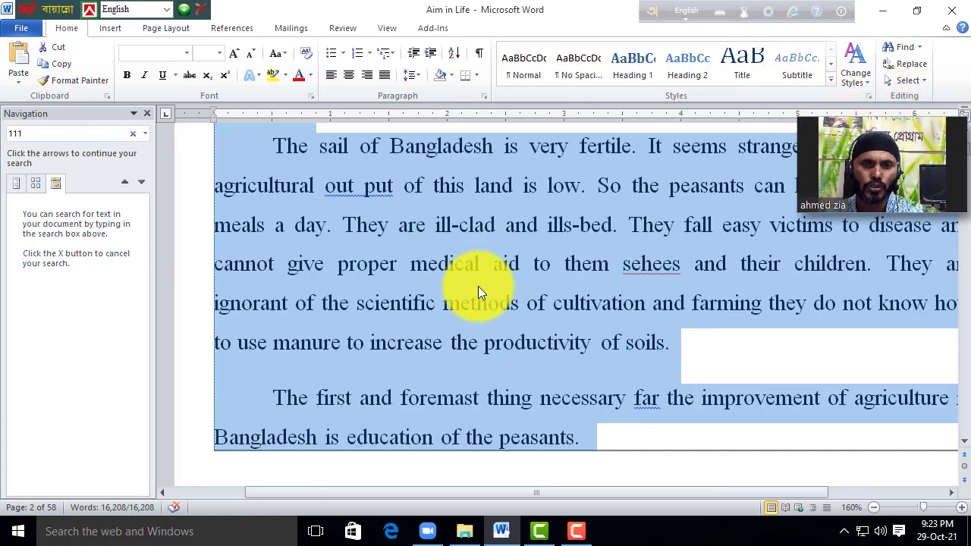
scroll(478, 291, "down", 4)
scroll(478, 291, "down", 5)
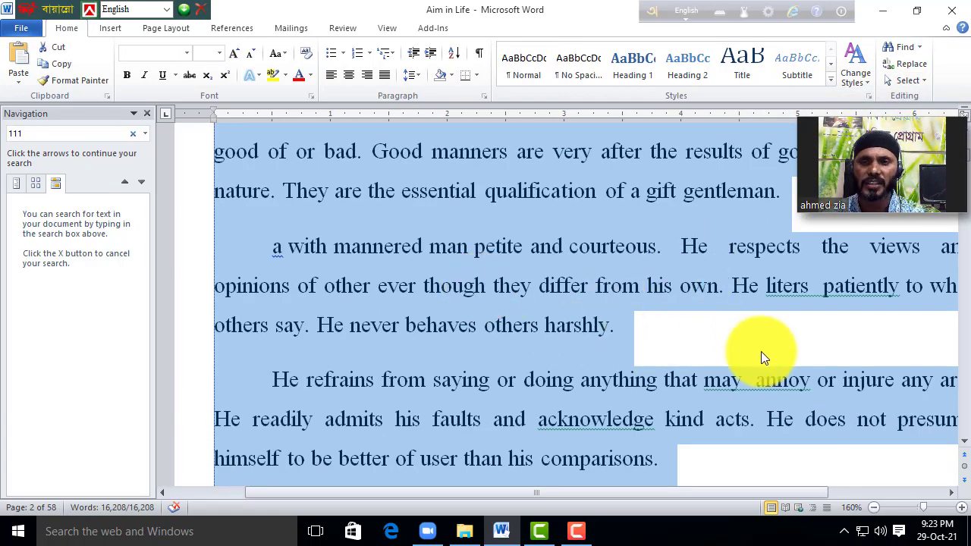
left_click(924, 79)
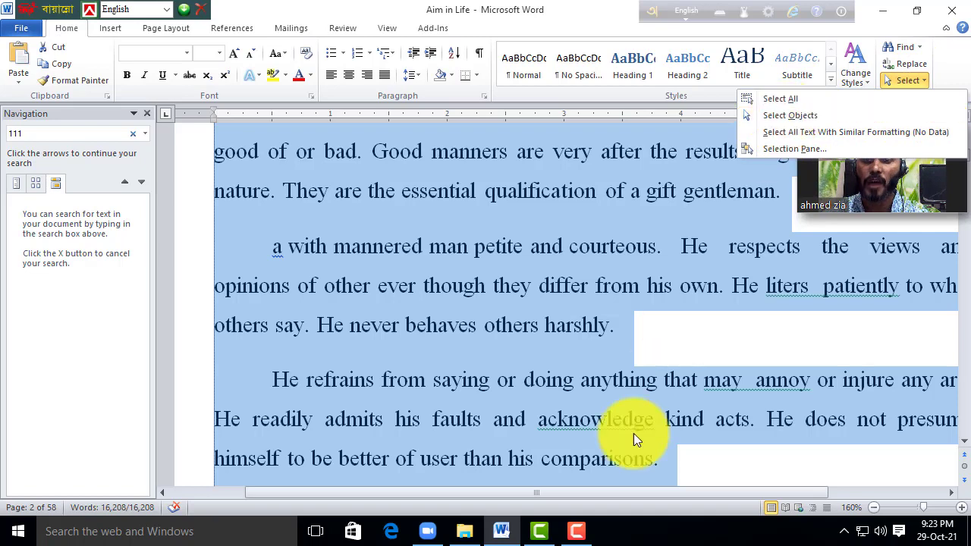
left_click(645, 346)
left_click(645, 339)
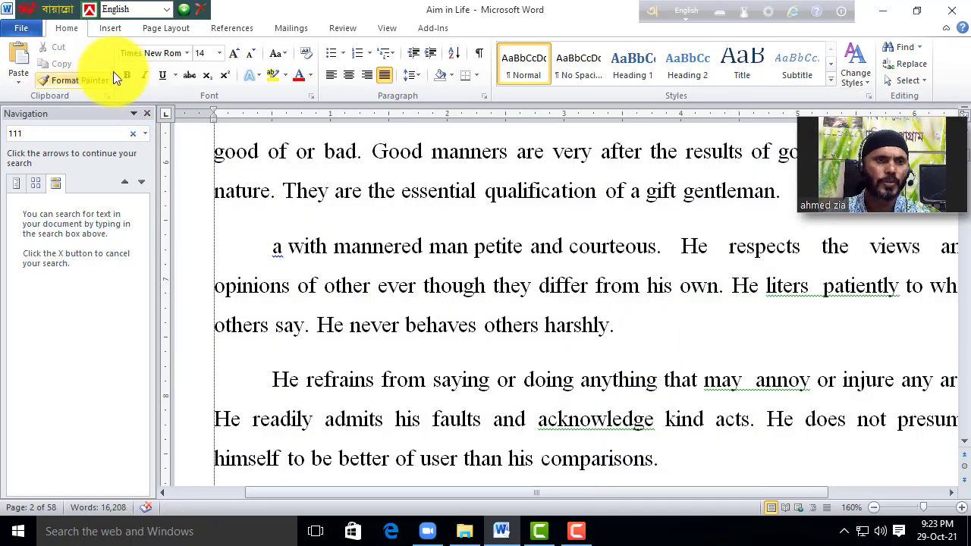
- Insert the white church among autumn trees clip art after 'harshly.' and close the Clip Art pane
left_click(110, 29)
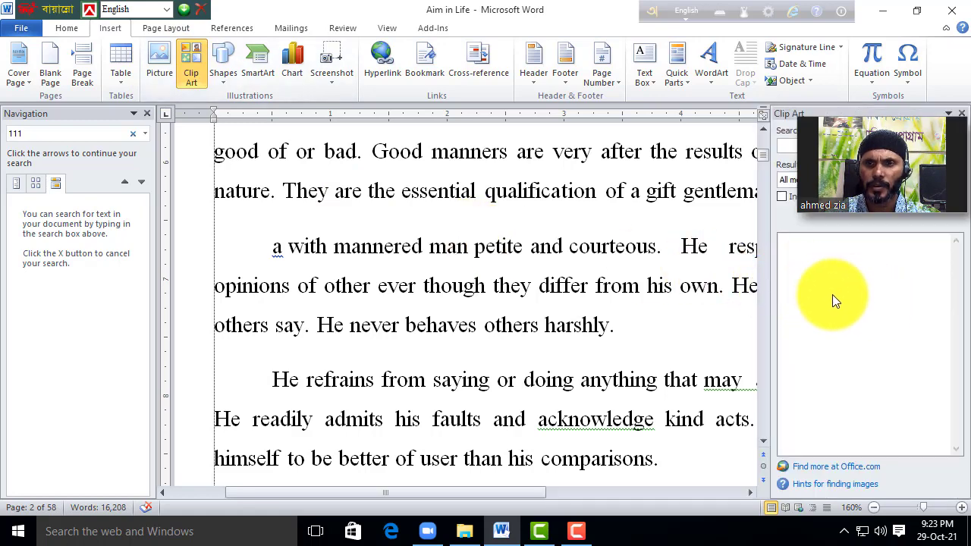
left_click_drag(866, 133, 675, 71)
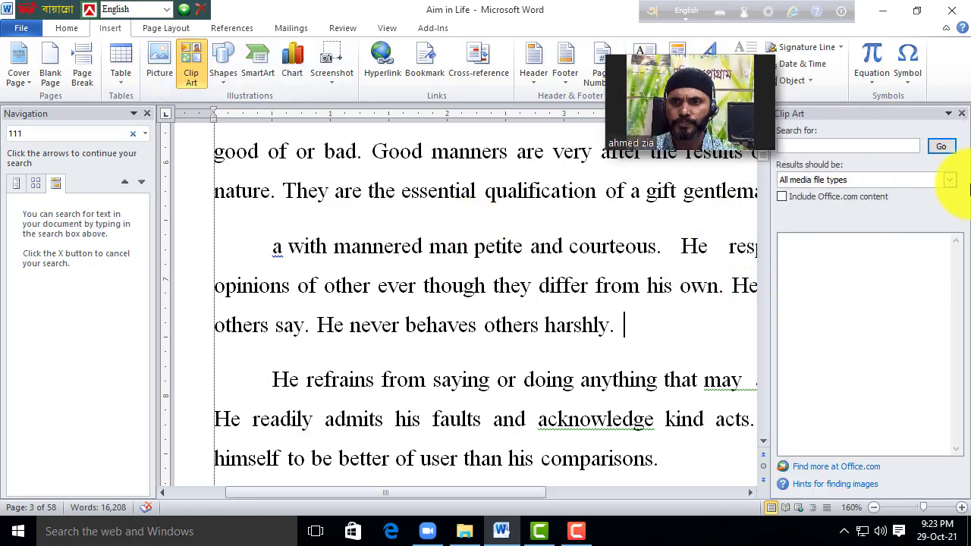
left_click(952, 147)
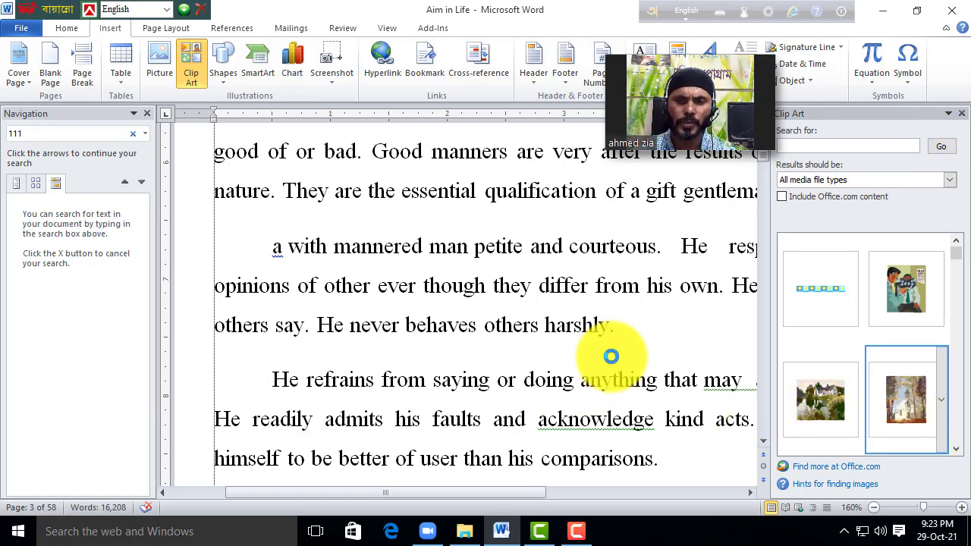
left_click(962, 119)
- Resize the church picture to a smaller size
left_click(865, 338)
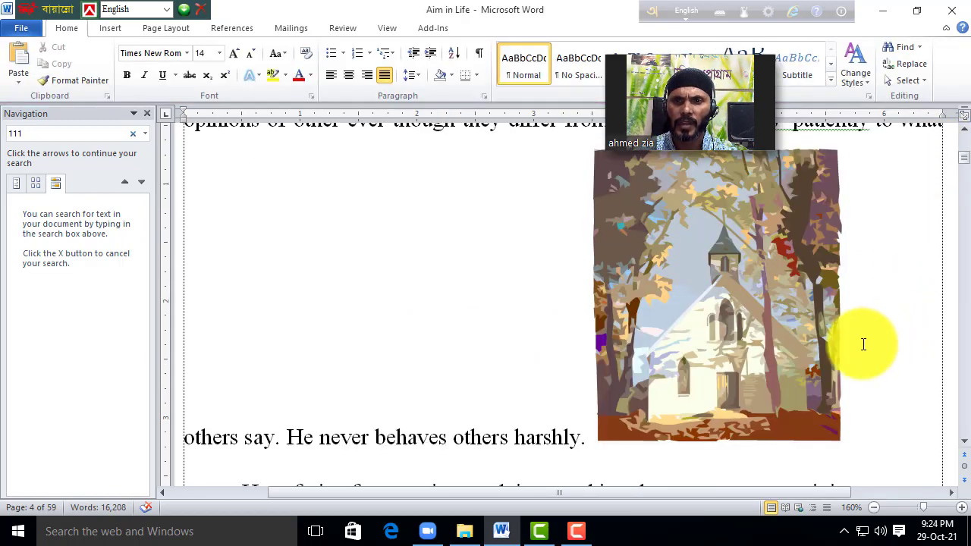
scroll(694, 373, "up", 1)
left_click_drag(694, 373, 582, 341)
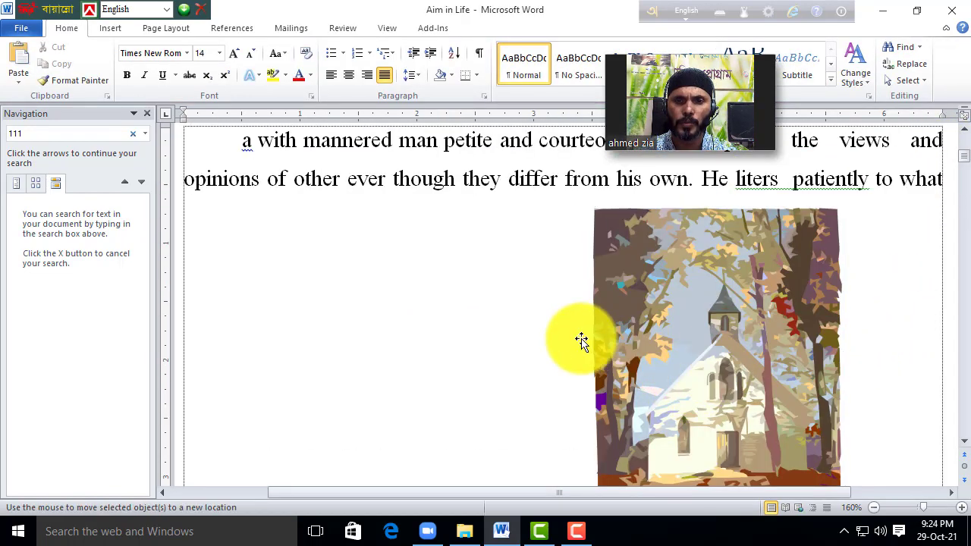
left_click_drag(835, 202, 673, 402)
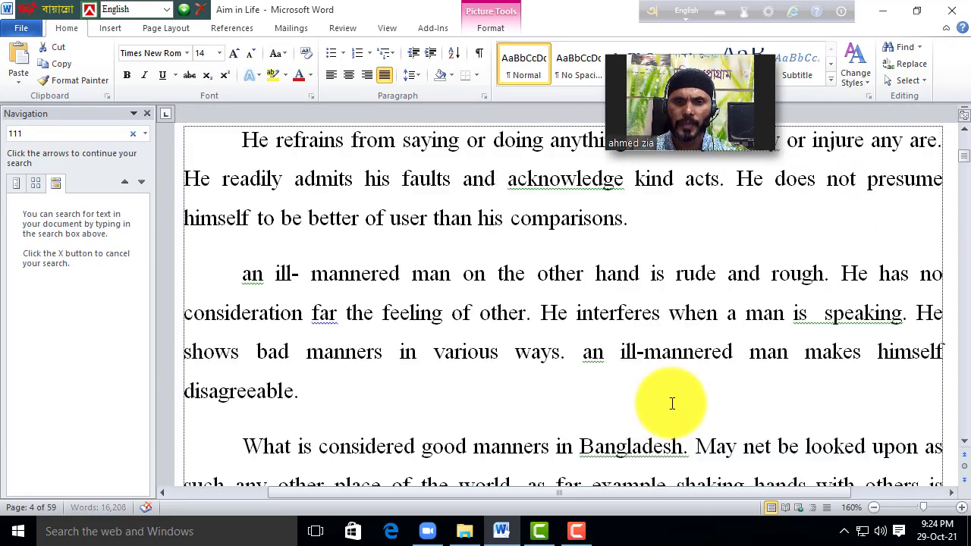
scroll(617, 394, "down", 5)
scroll(494, 397, "up", 4)
scroll(516, 444, "up", 8)
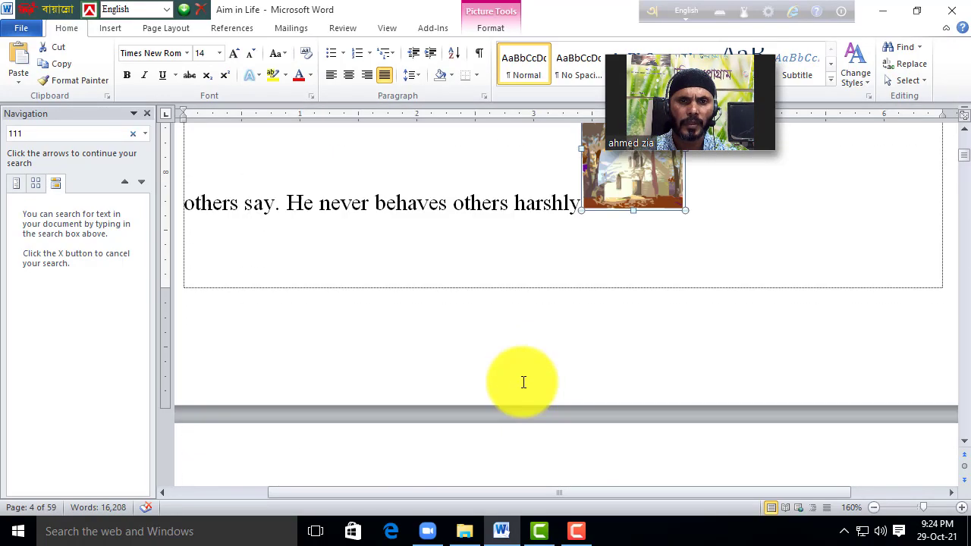
scroll(533, 377, "up", 2)
left_click(781, 336)
scroll(726, 386, "up", 3)
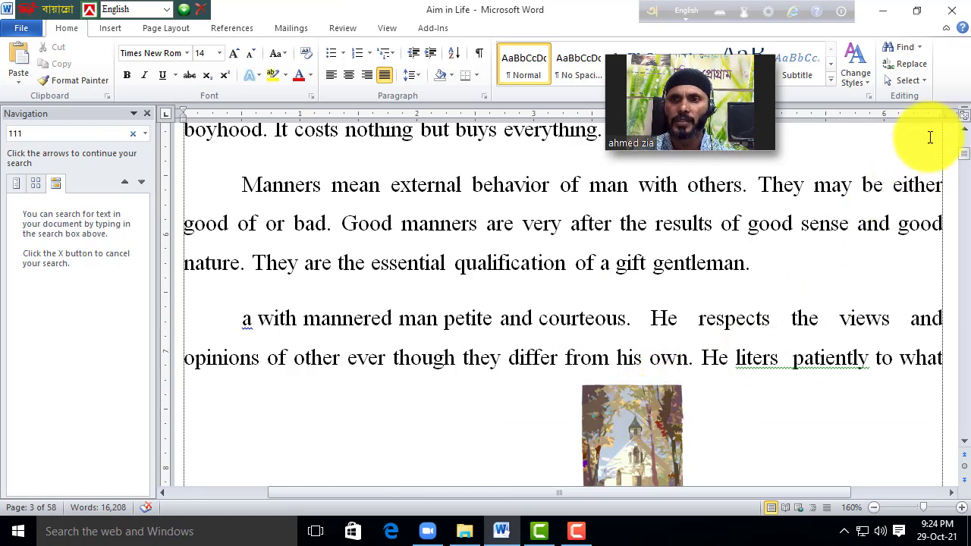
- With Select Objects, drag the picture inline between 'qualification of a' and 'gift gentleman.'
left_click(924, 81)
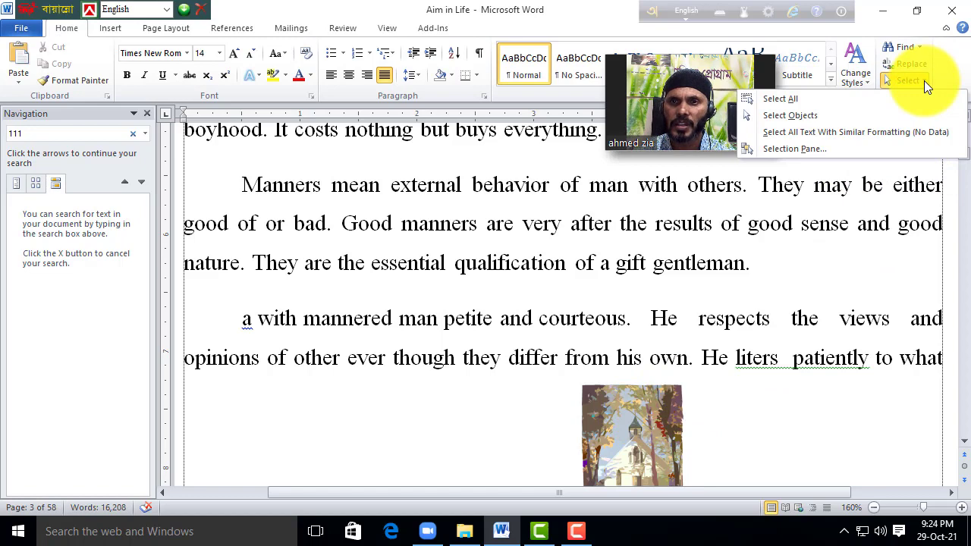
left_click(776, 116)
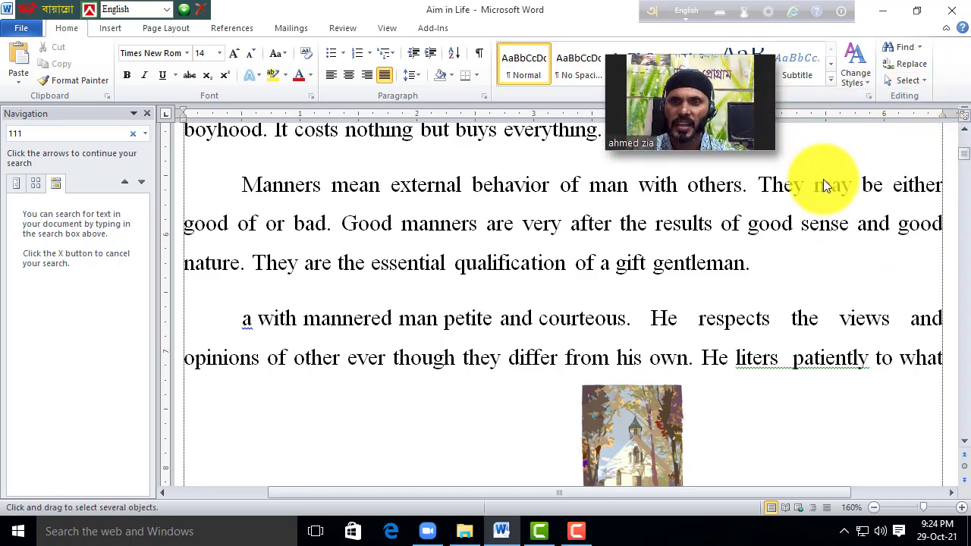
left_click(642, 433)
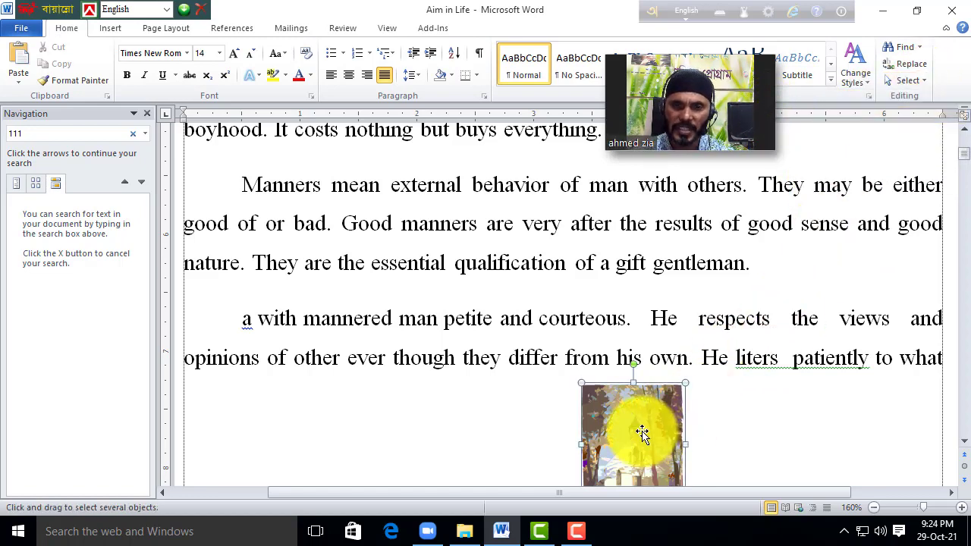
left_click_drag(642, 433, 613, 266)
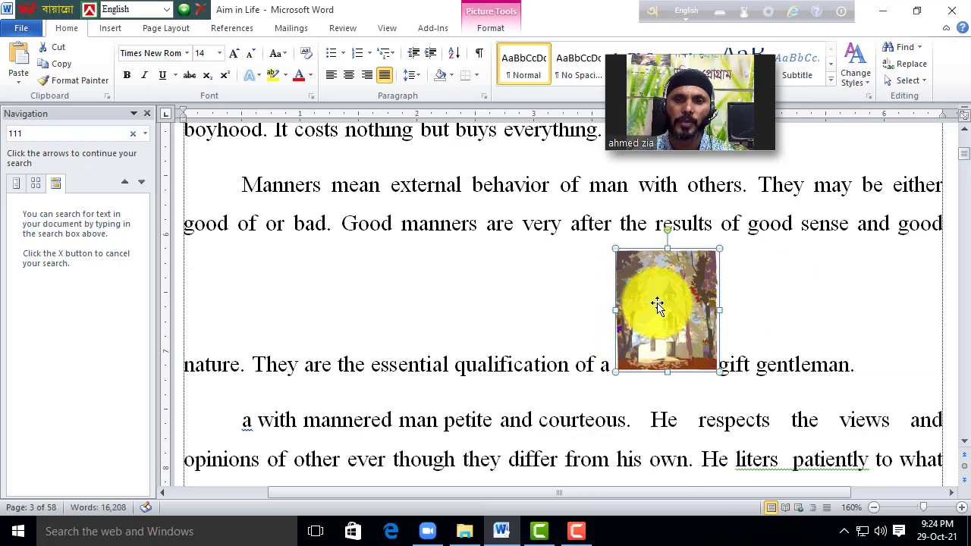
left_click(924, 77)
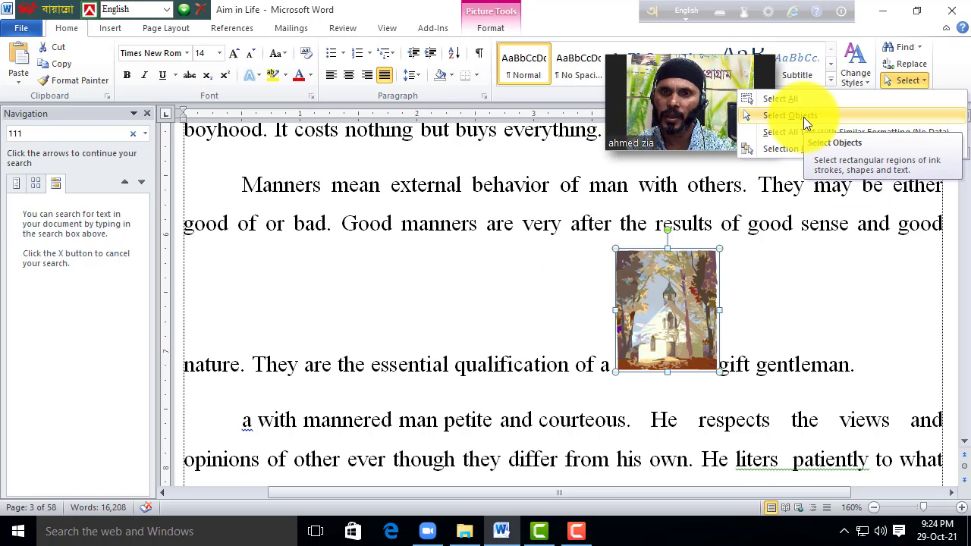
left_click(815, 317)
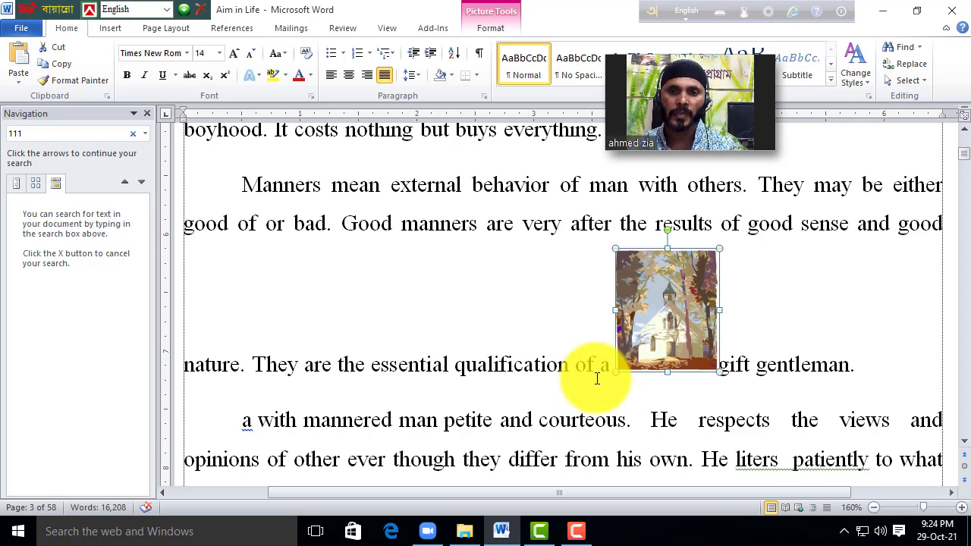
left_click(516, 392)
scroll(549, 398, "down", 1)
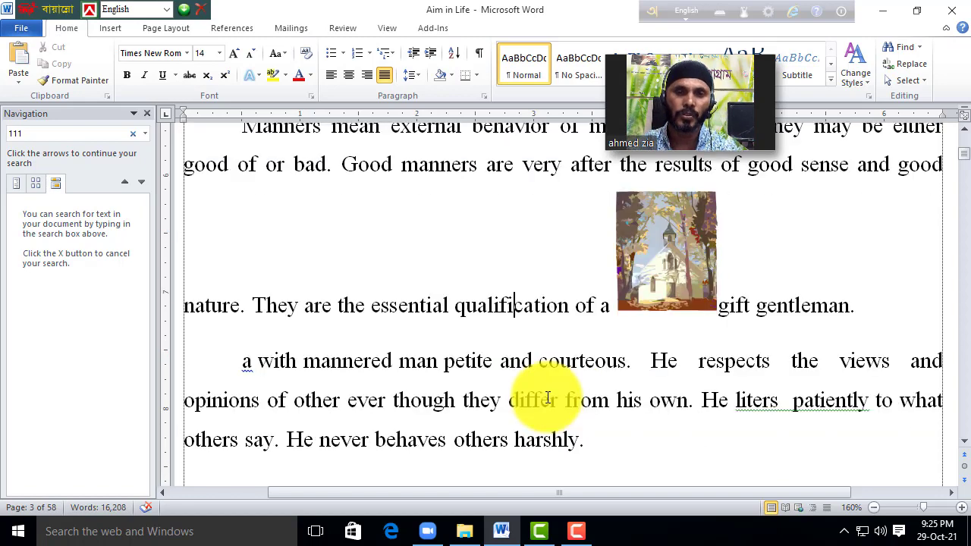